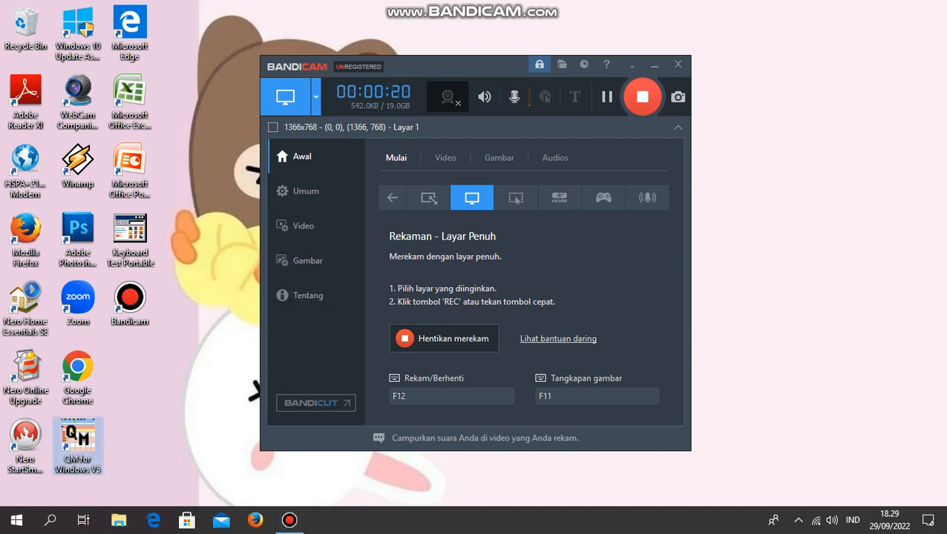
Launch QM for Windows V5 and start a new data set in the Transportation module
right_click(84, 440)
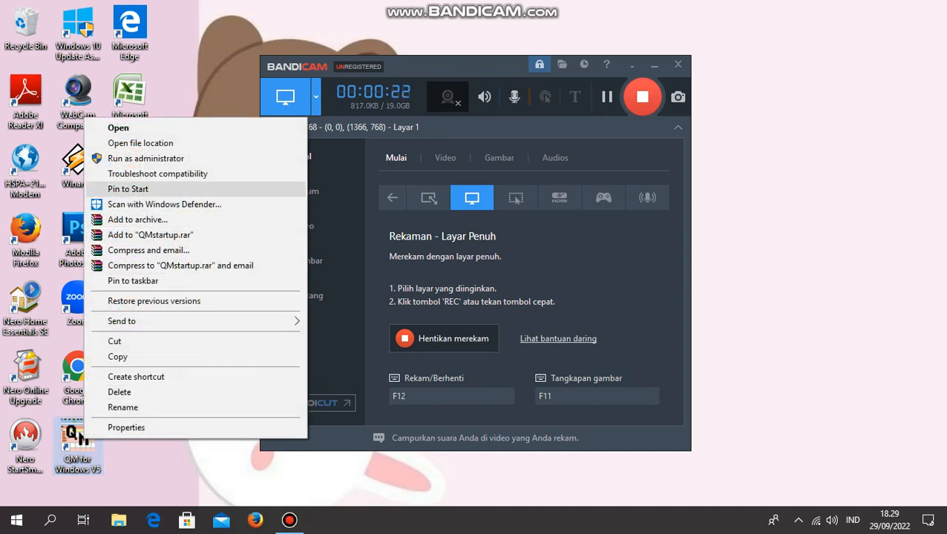
click(118, 128)
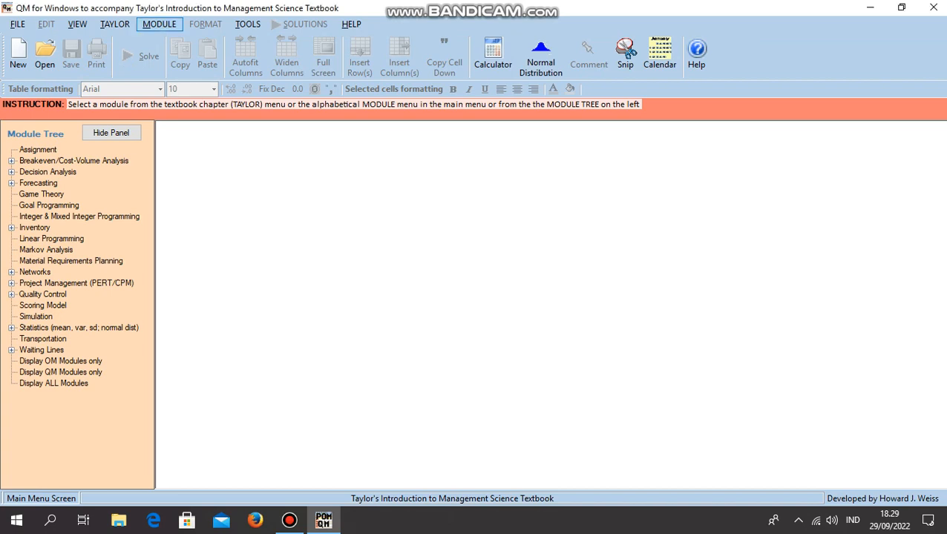
click(158, 24)
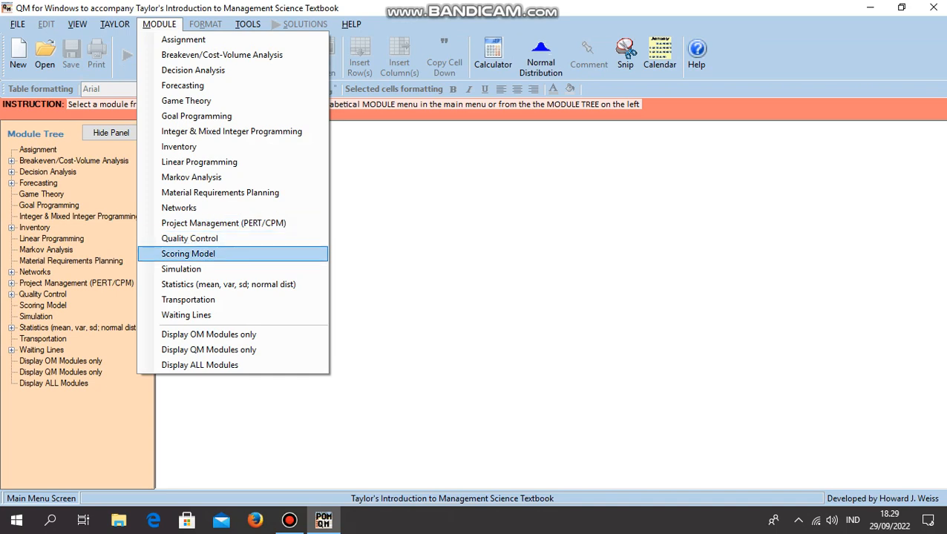
click(187, 299)
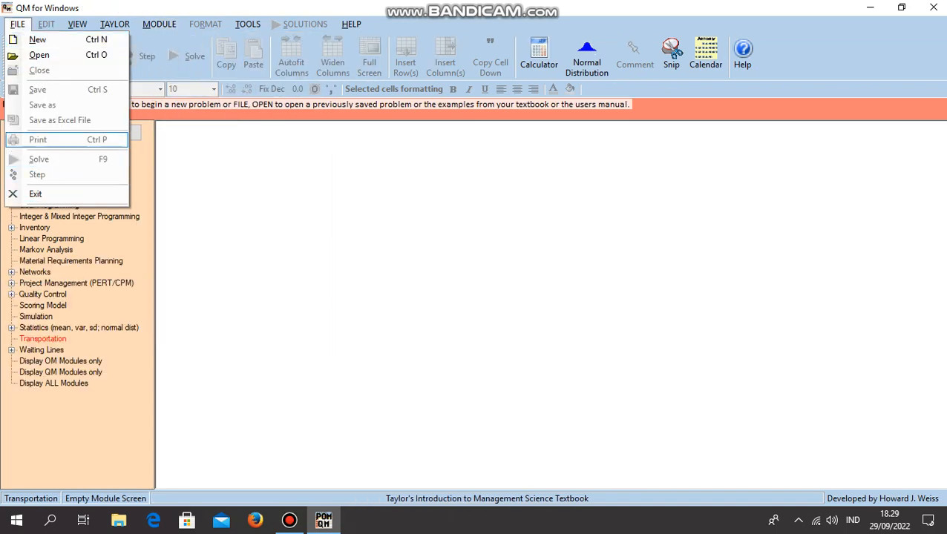
key(Return)
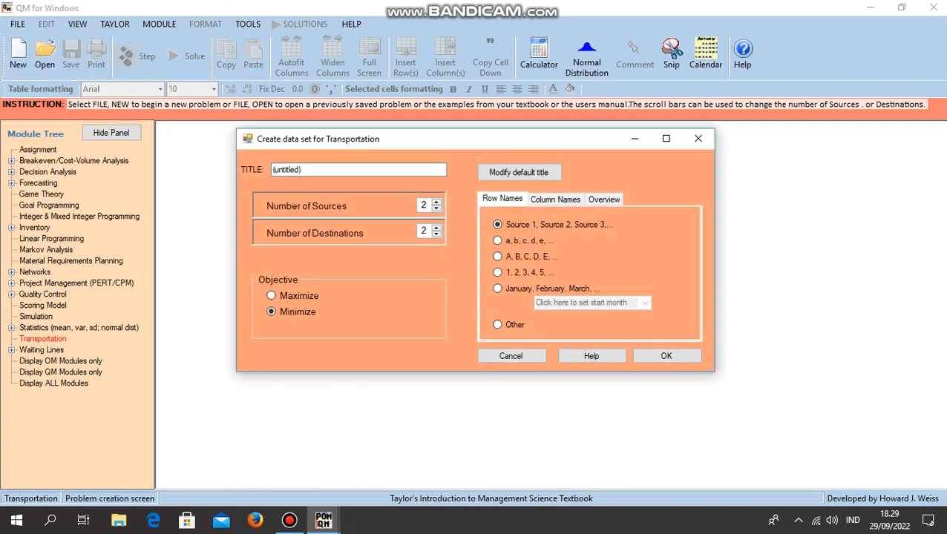
Replace the default title of the new transportation data set with PERUSAHAAN HARDROCK
click(303, 170)
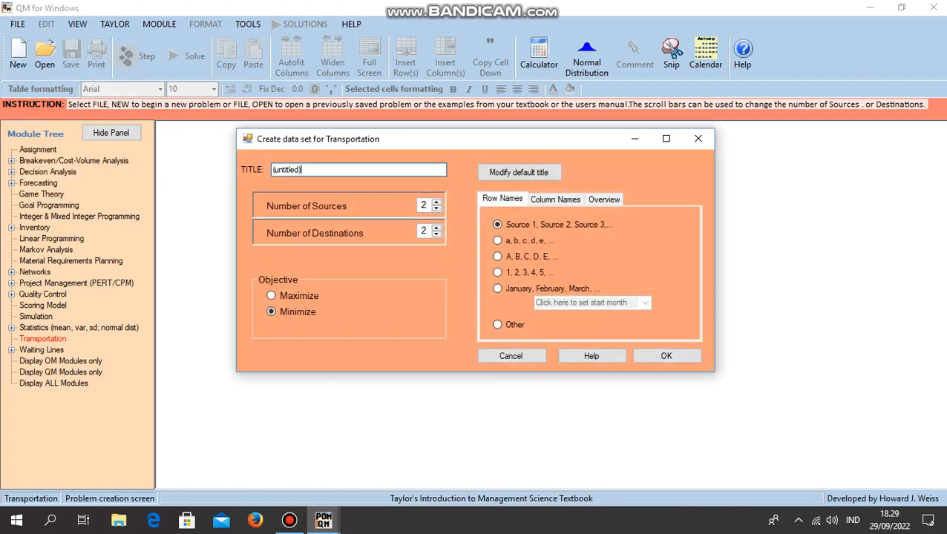
key(BackSpace)
key(BackSpace)
key(BackSpace)
key(BackSpace)
key(BackSpace)
key(BackSpace)
key(BackSpace)
key(BackSpace)
key(BackSpace)
key(BackSpace)
text(p)
key(BackSpace)
text(PERUSAHAAN)
text(HARD)
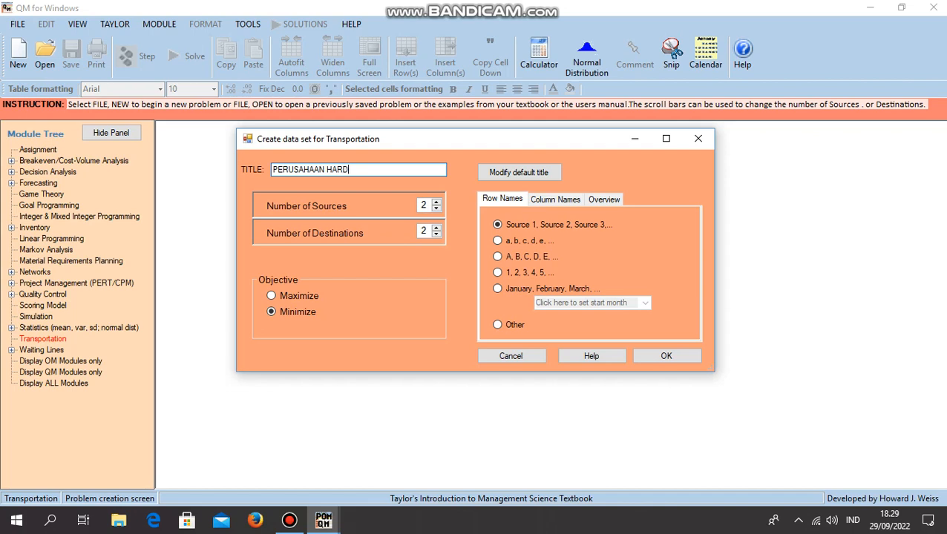
text(ROCK)
Set the data set to 3 sources and 3 destinations, and create its data table
key(Tab)
text(3)
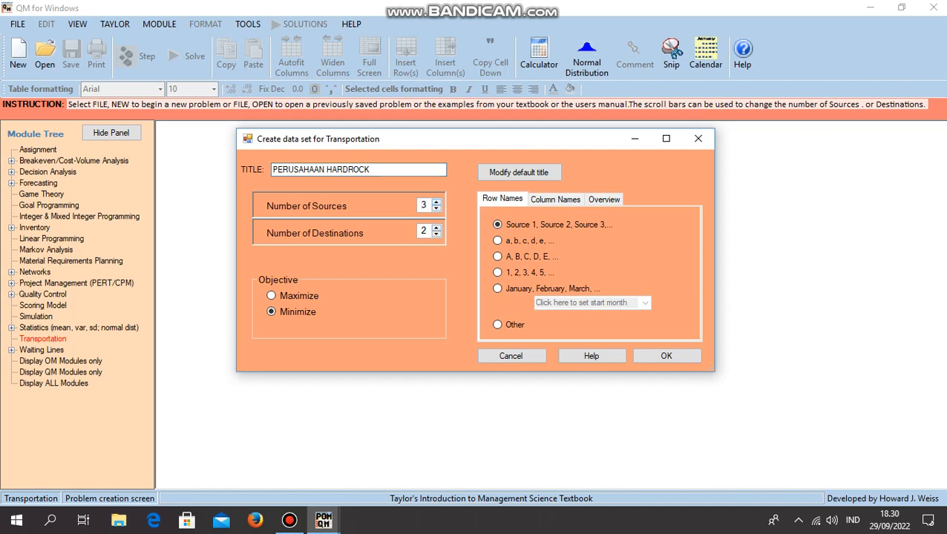
key(Tab)
text(3)
key(Return)
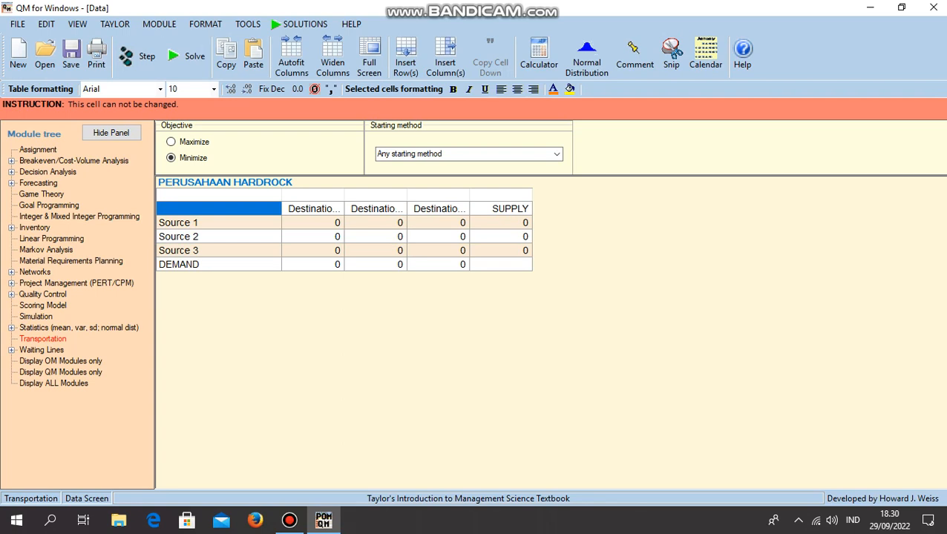
Rename the three source rows of the table as PABRIK 1, PABRIK 2 and PABRIK 3
click(219, 223)
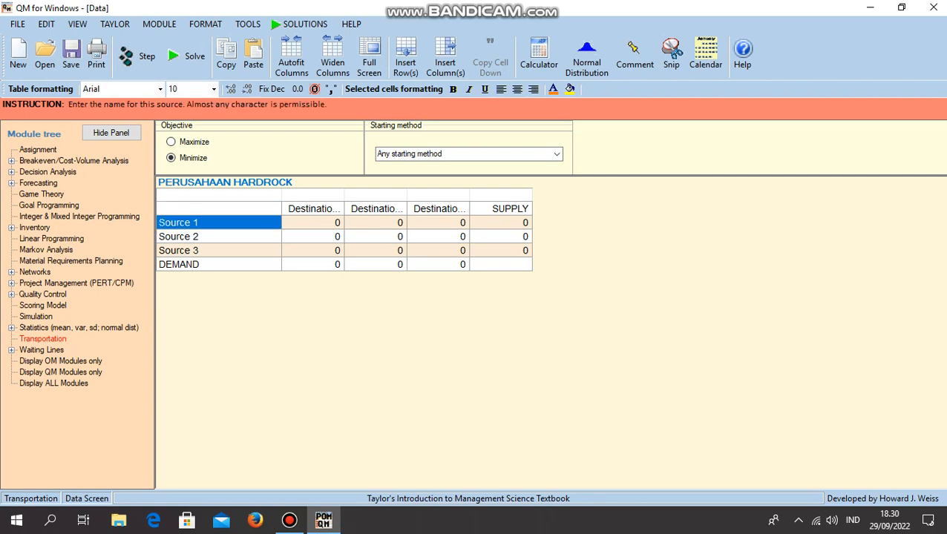
click(219, 222)
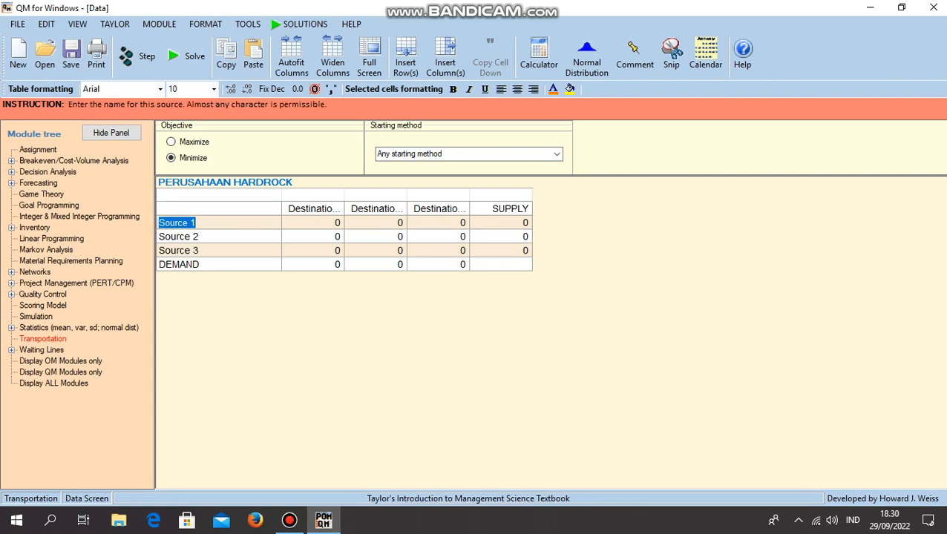
key(BackSpace)
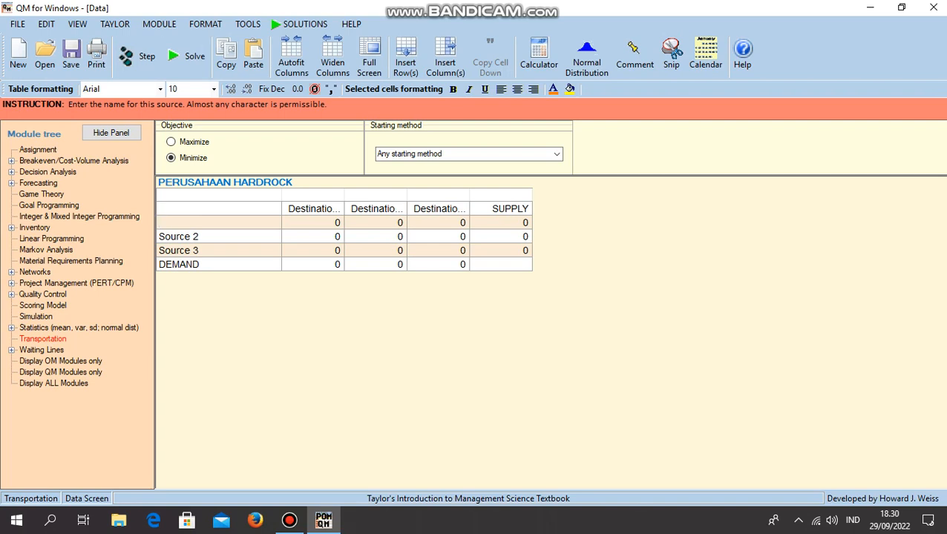
text(PABRIK 1)
click(176, 235)
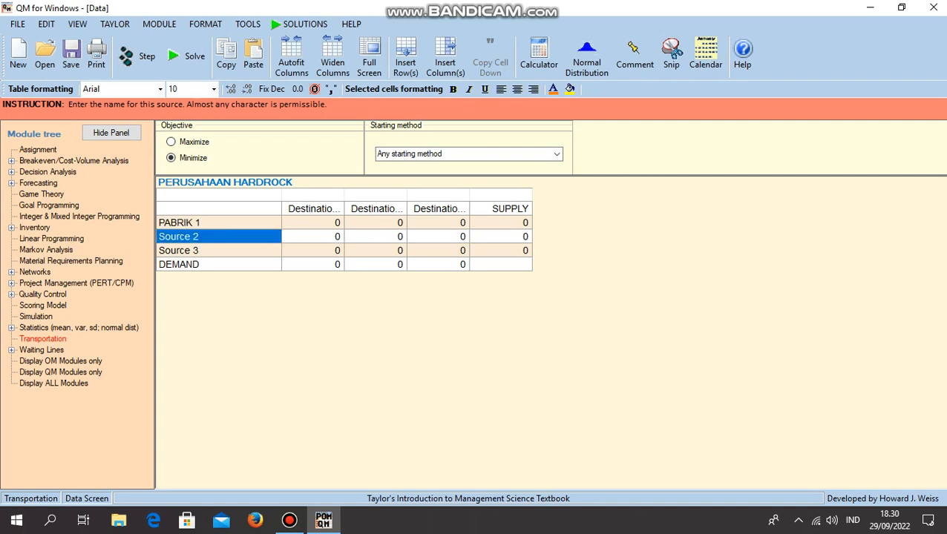
key(BackSpace)
text(P)
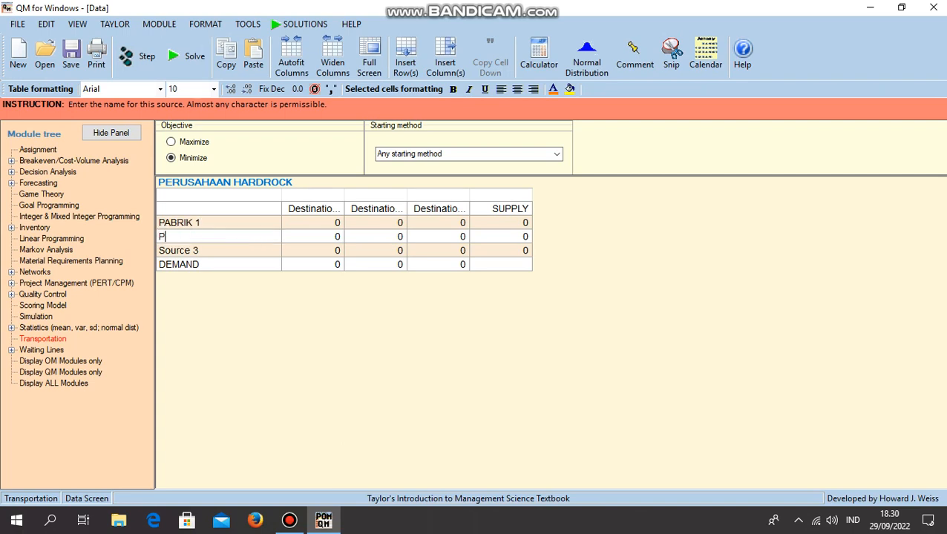
text(ABRIK 2)
key(Return)
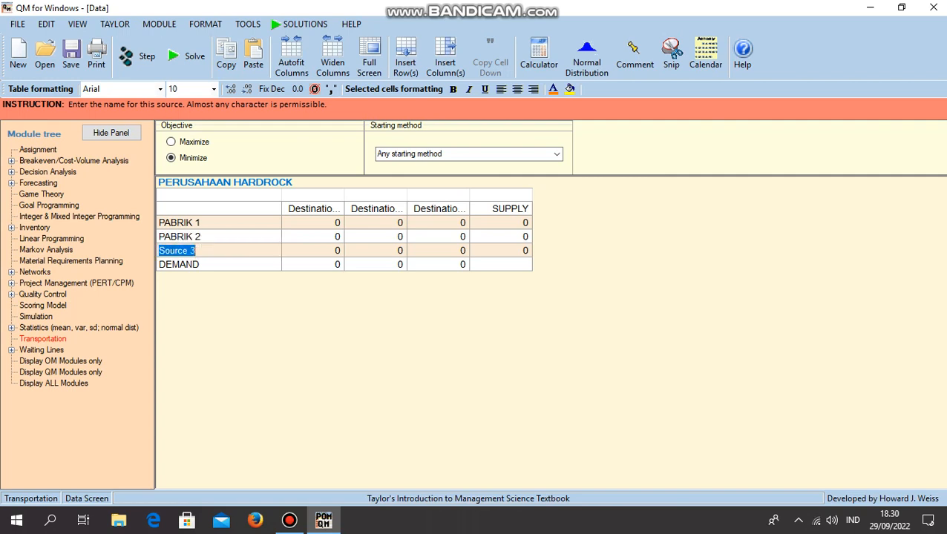
key(BackSpace)
text(PABRIK 3)
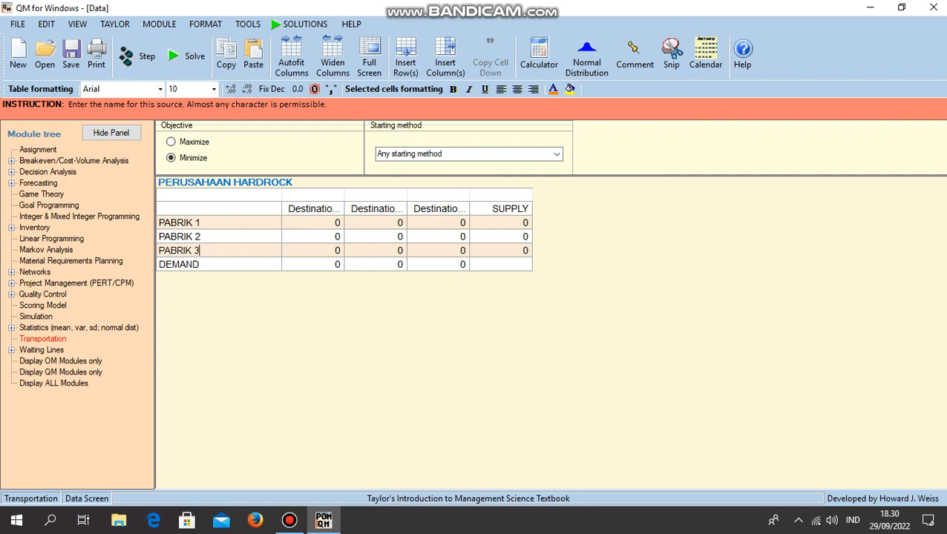
key(Return)
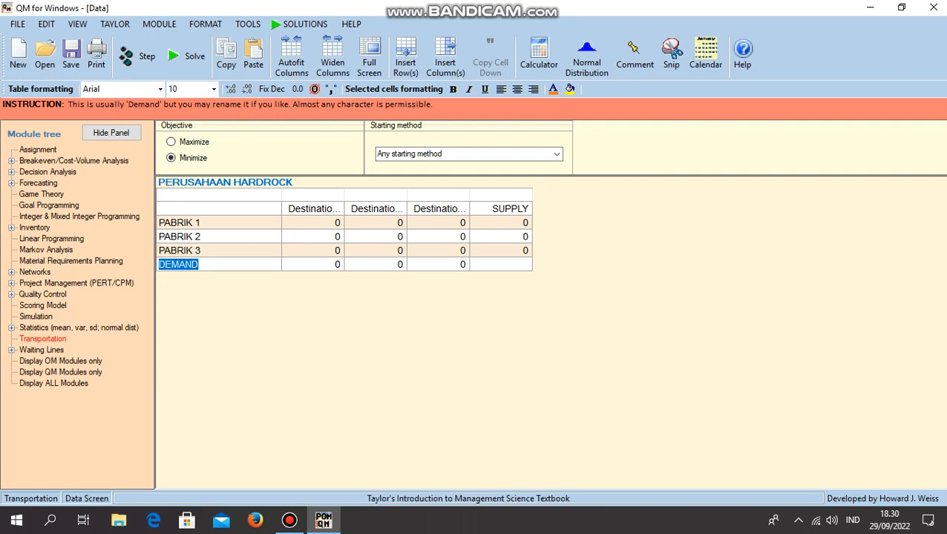
Rename the DEMAND row of the table as PERMINTAAN
key(BackSpace)
text(PE)
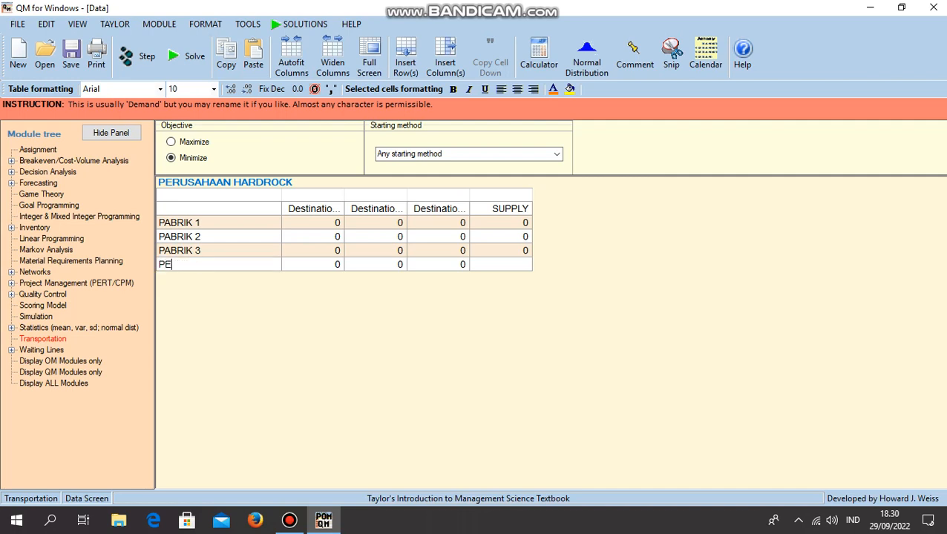
text(RMINTAAN)
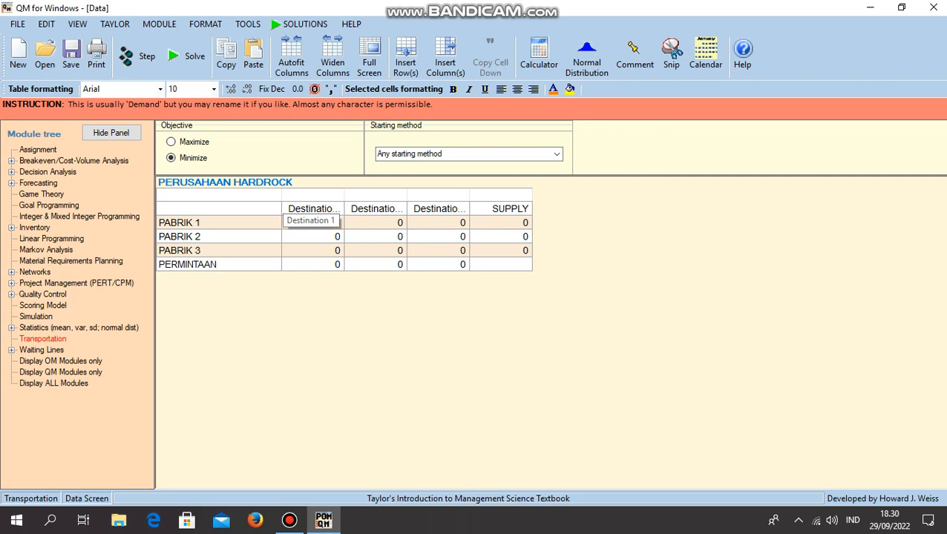
Rename the three destination columns as PROYEK A, PROYEK B and PROYEK C
click(312, 208)
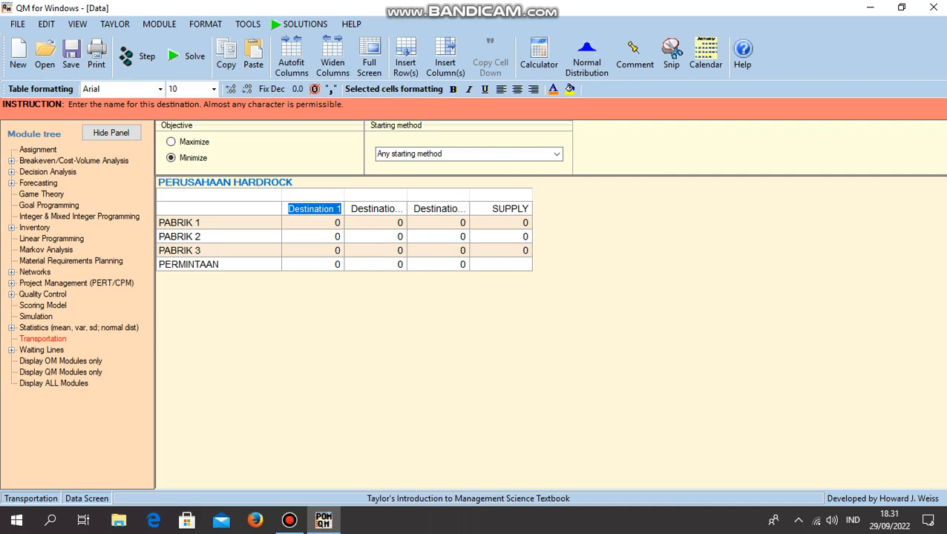
key(BackSpace)
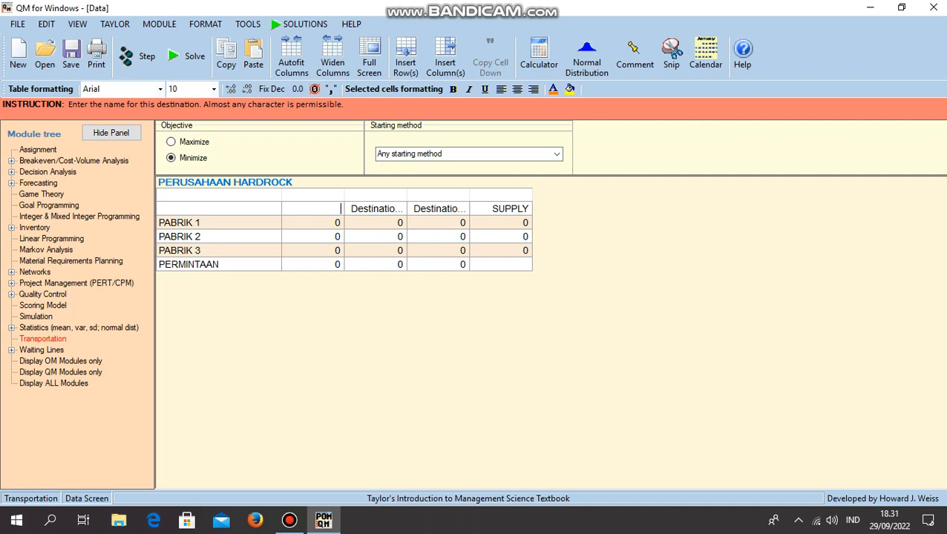
text(PROYEK A)
click(374, 208)
click(376, 208)
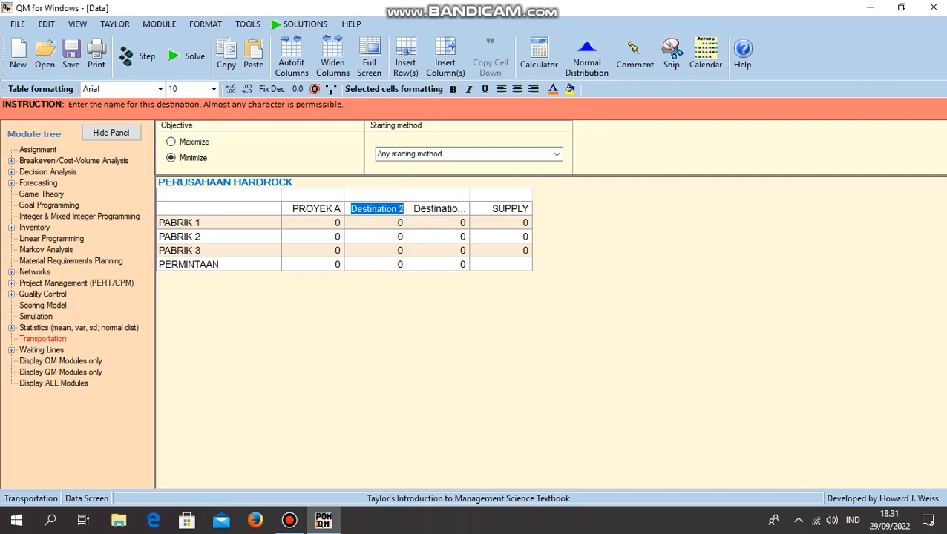
key(BackSpace)
text(P)
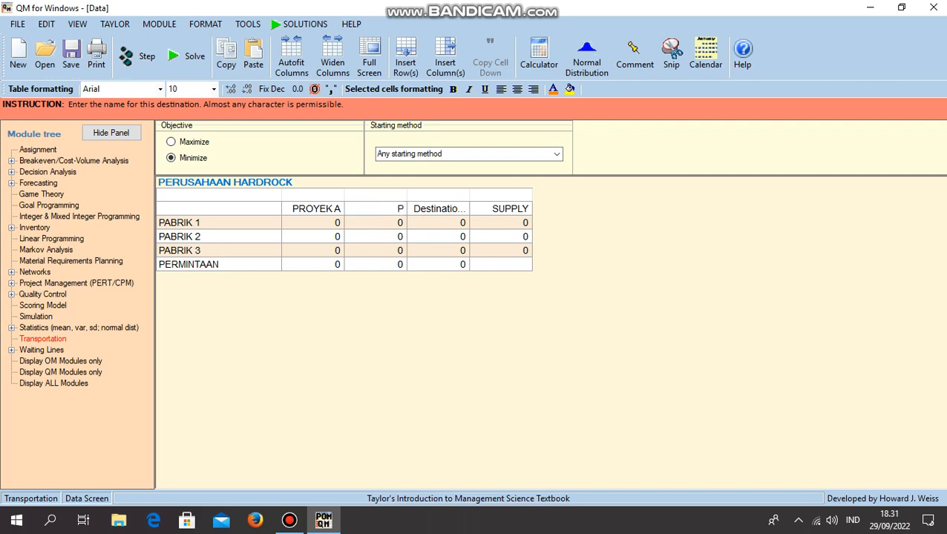
text(ROYEK B)
key(Tab)
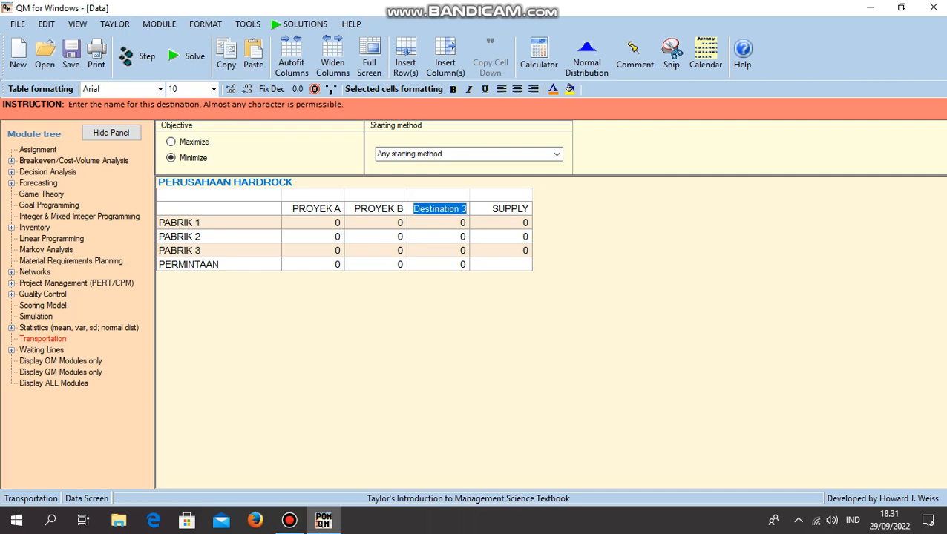
key(BackSpace)
text(PRO)
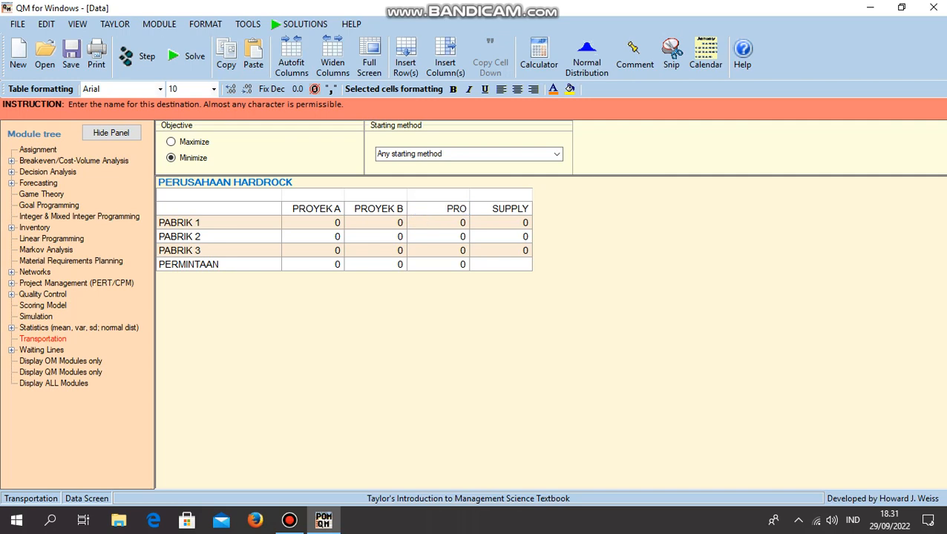
text(YEK C)
key(Tab)
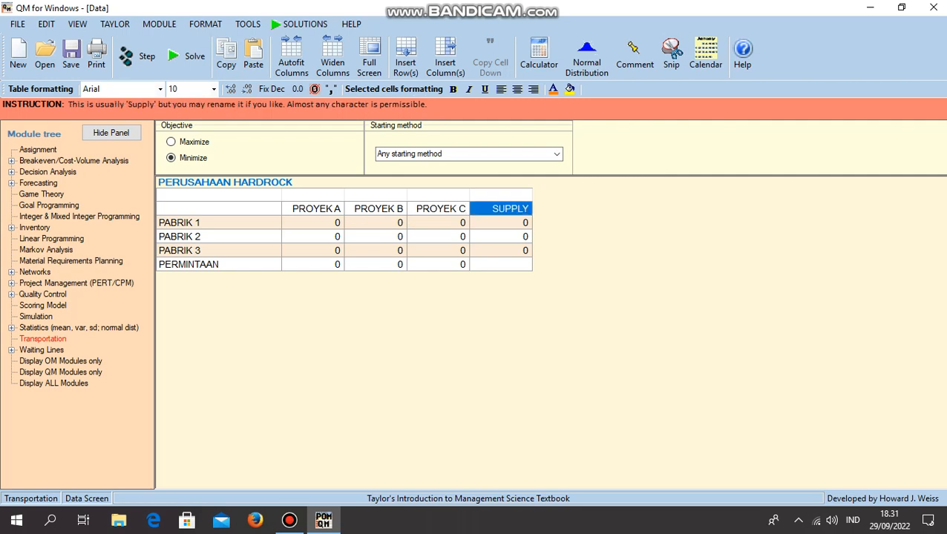
Rename the SUPPLY column of the table as PENAWARAN
click(504, 209)
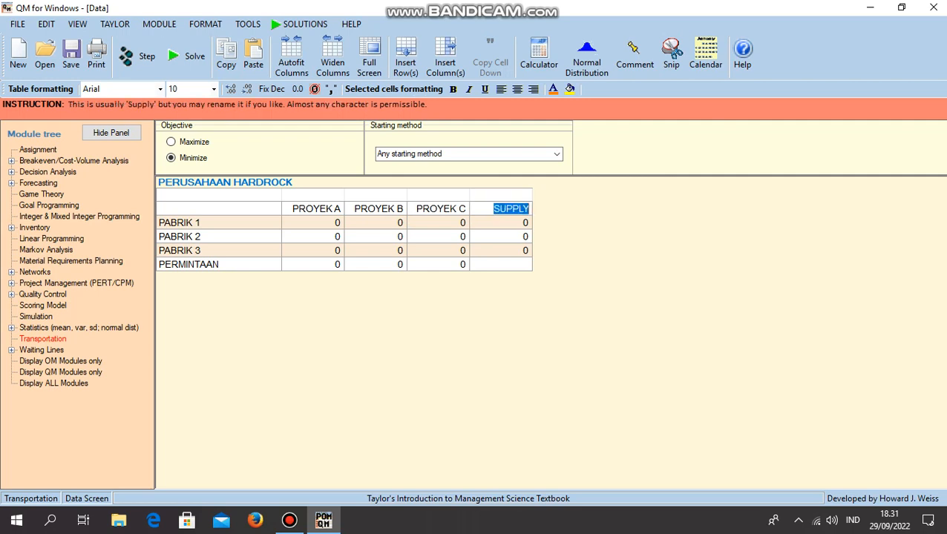
key(BackSpace)
text(PEM)
key(BackSpace)
text(M)
key(BackSpace)
text(NAWARAN)
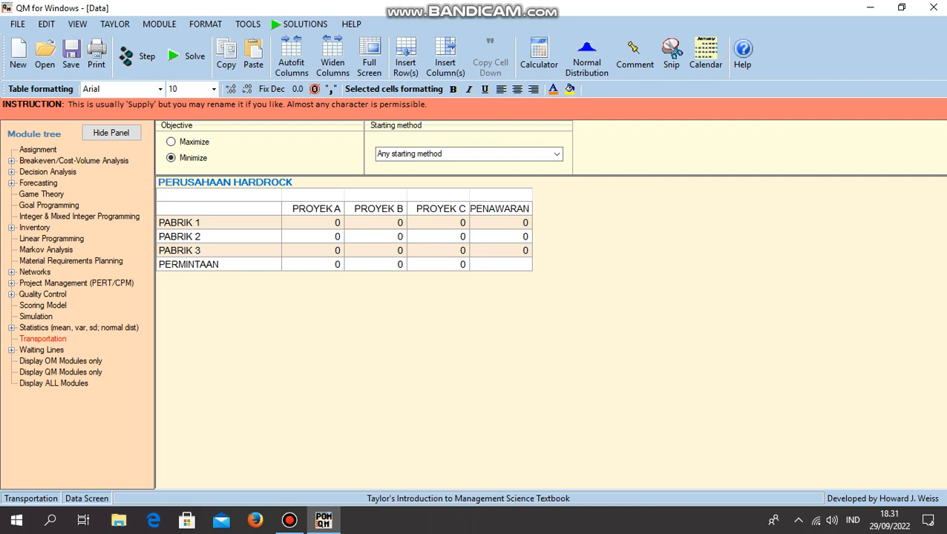
Enter PROYEK A shipping costs of 10, 12 and 9 for PABRIK 1 to 3, and a PERMINTAAN of 40
click(312, 222)
click(311, 222)
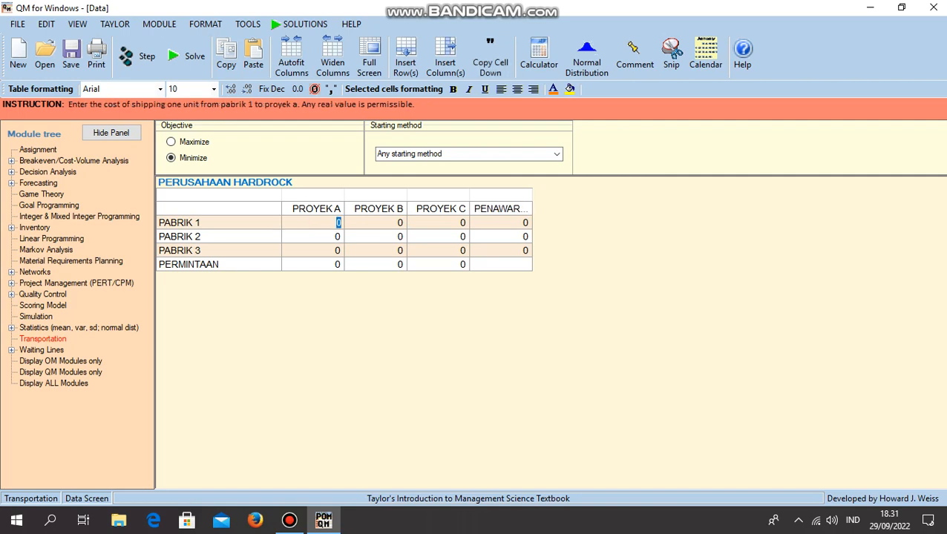
text(10)
key(Return)
text(12)
key(Return)
text(9)
key(Return)
text(40)
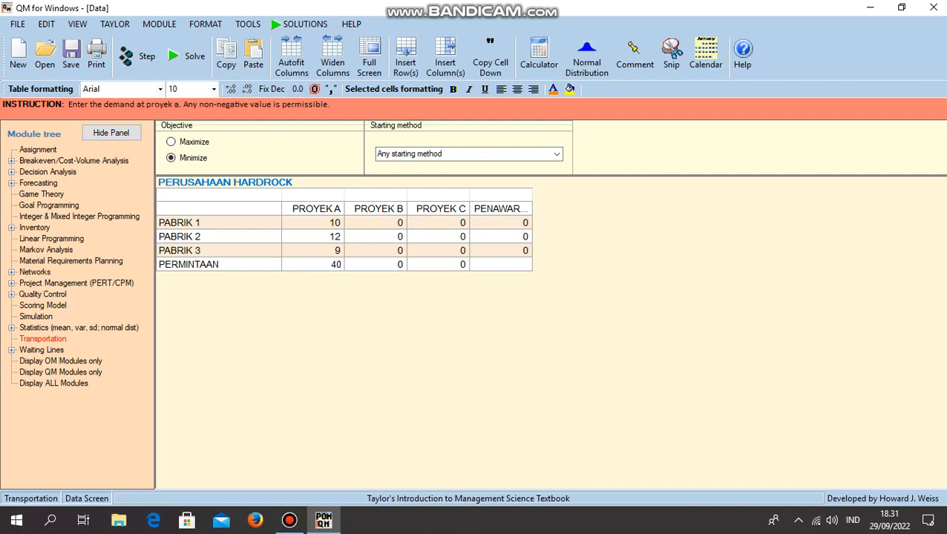
key(Return)
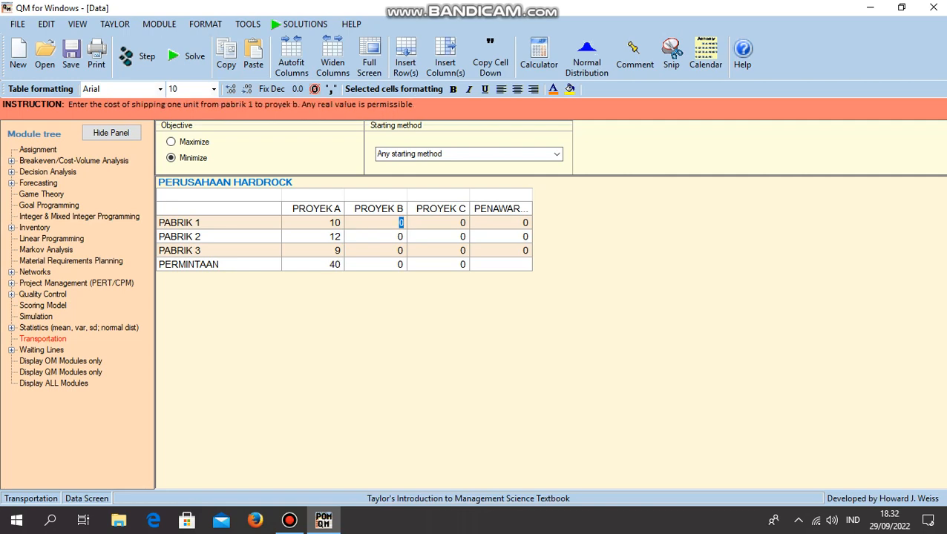
Enter PROYEK B shipping costs of 4, 5 and 7 for PABRIK 1 to 3, and a PERMINTAAN of 50
text(4)
key(Return)
text(5)
key(Return)
text(7)
key(Return)
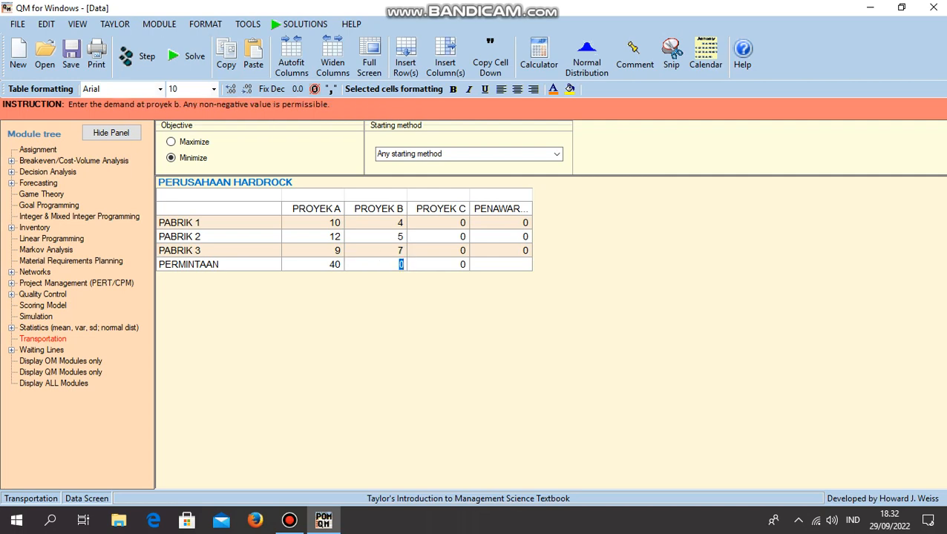
text(50)
key(Return)
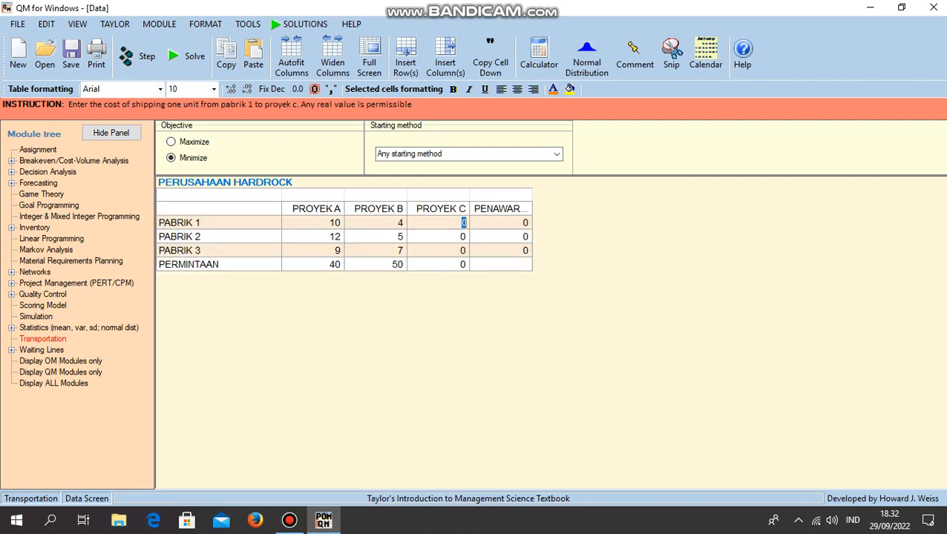
Enter PROYEK C shipping costs of 11, 8 and 6 for PABRIK 1 to 3, and a PERMINTAAN of 60
text(11)
key(Return)
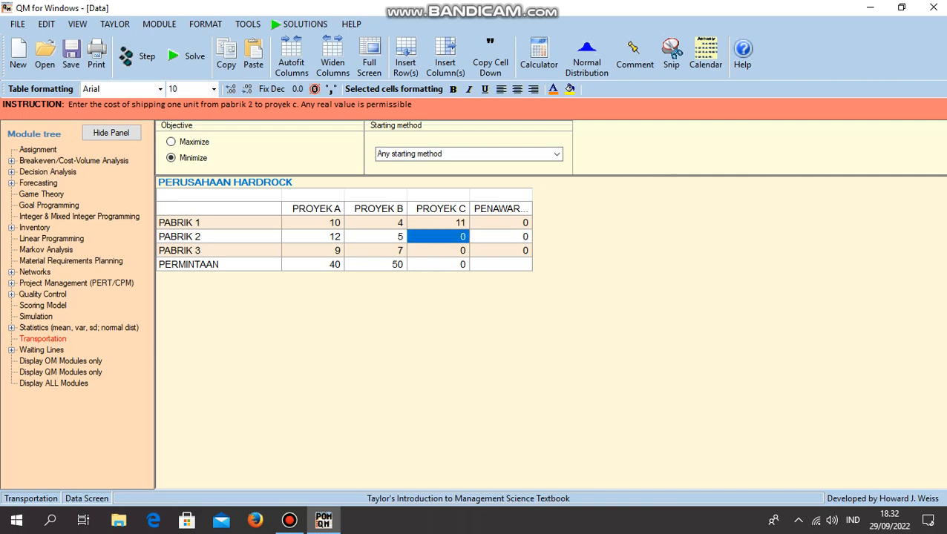
text(8)
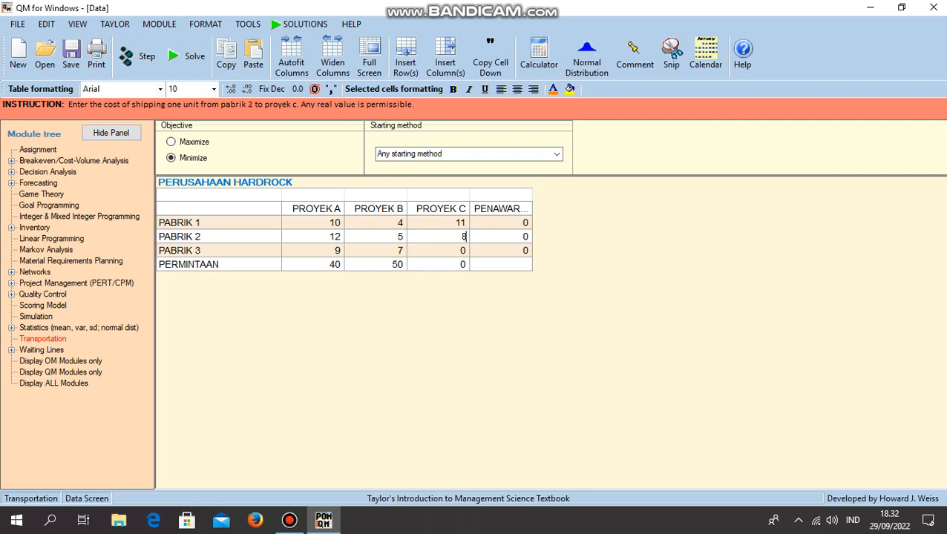
key(Return)
text(6)
key(Return)
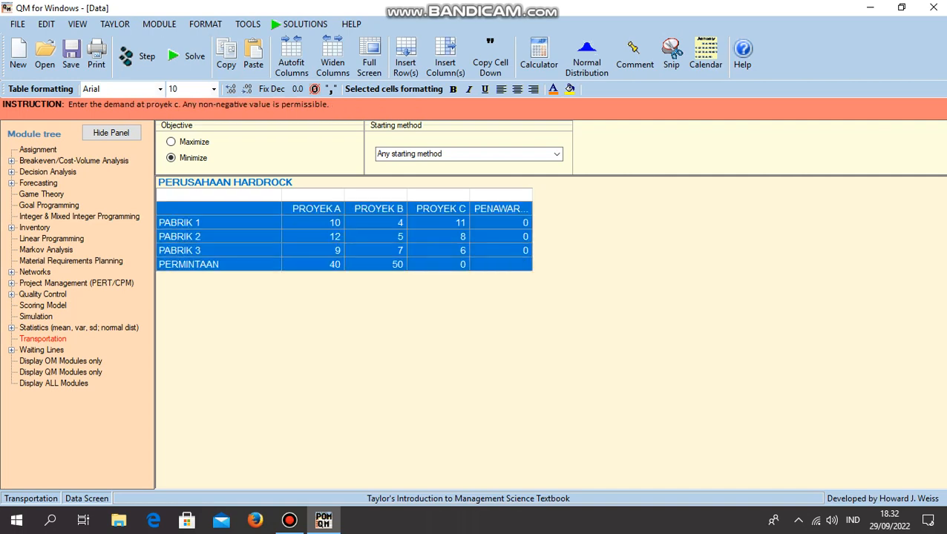
text(60)
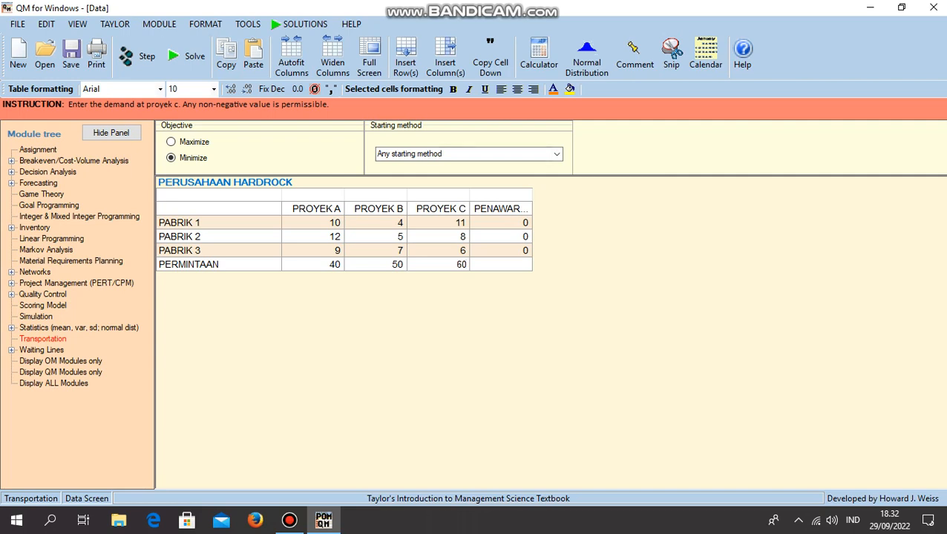
key(Return)
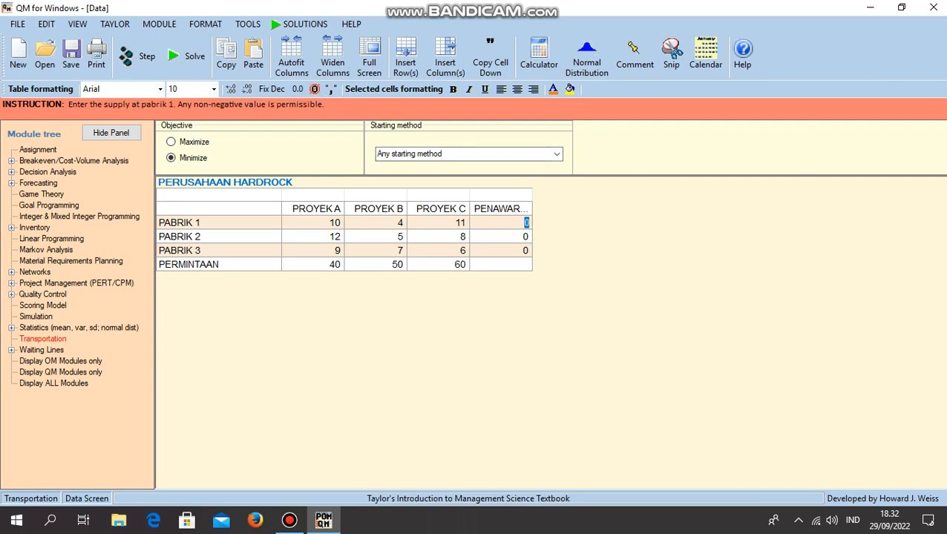
click(528, 222)
text(0)
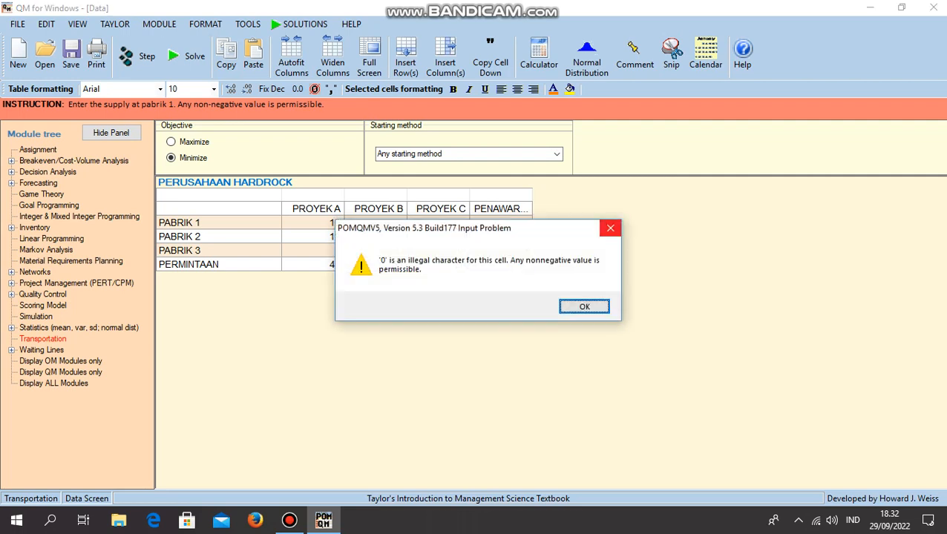
key(Return)
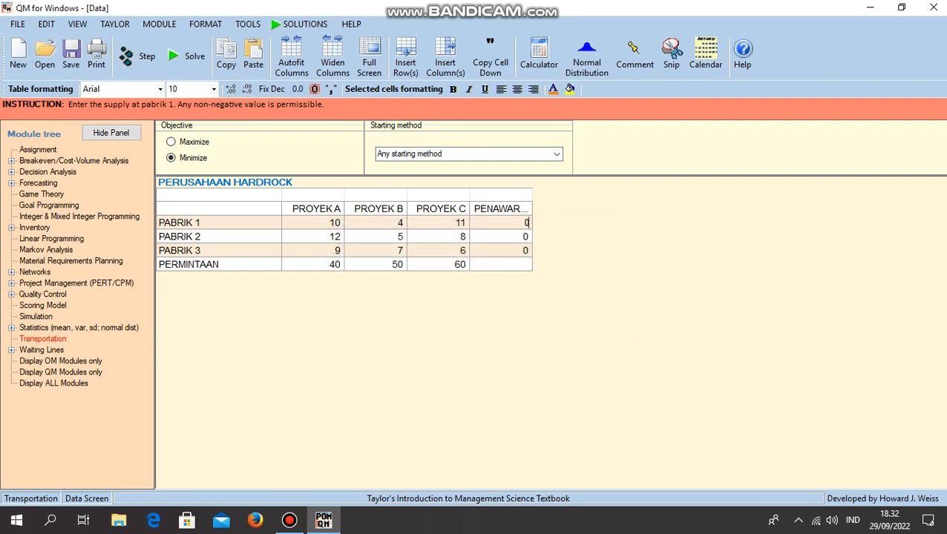
text(70)
key(Return)
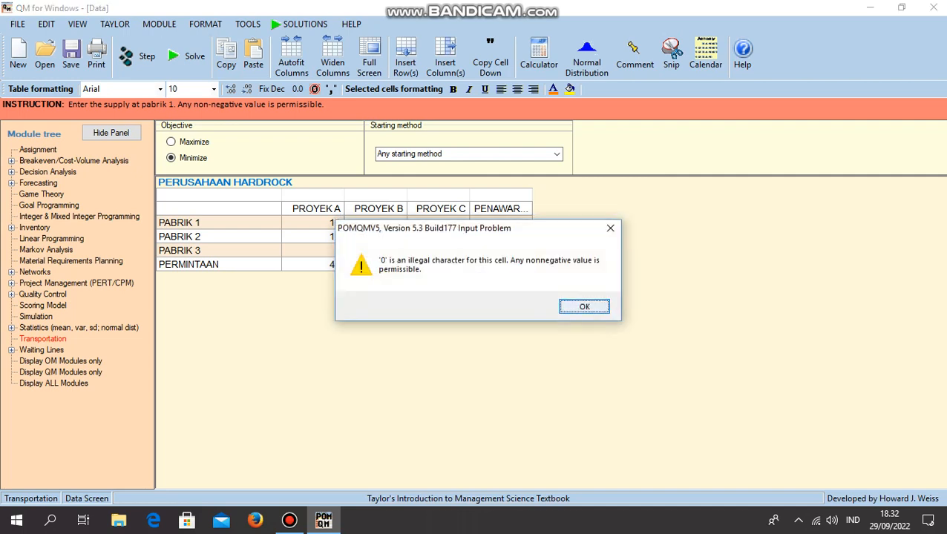
key(Return)
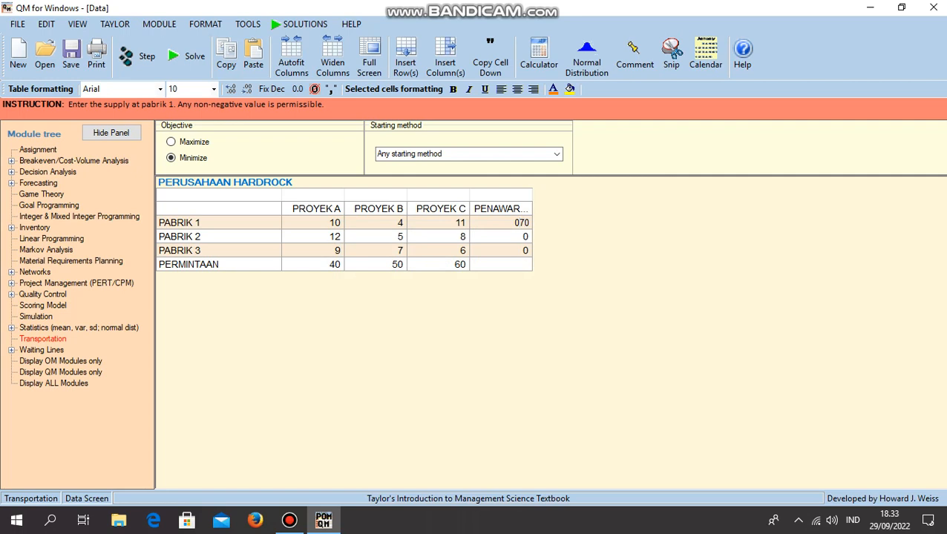
Enter PENAWARAN values of 70, 50 and 30 for PABRIK 1, PABRIK 2 and PABRIK 3
key(ctrl+a)
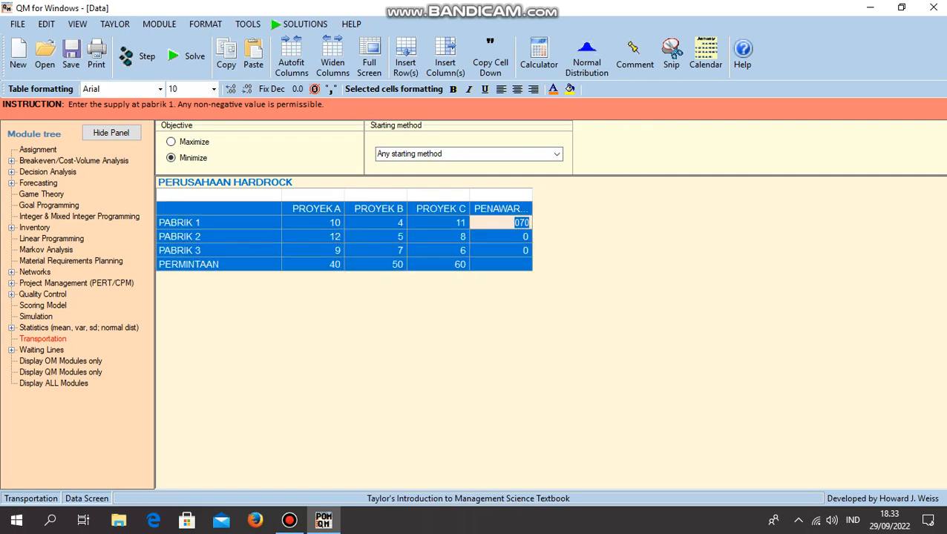
key(shift+End)
key(BackSpace)
text(70)
key(Return)
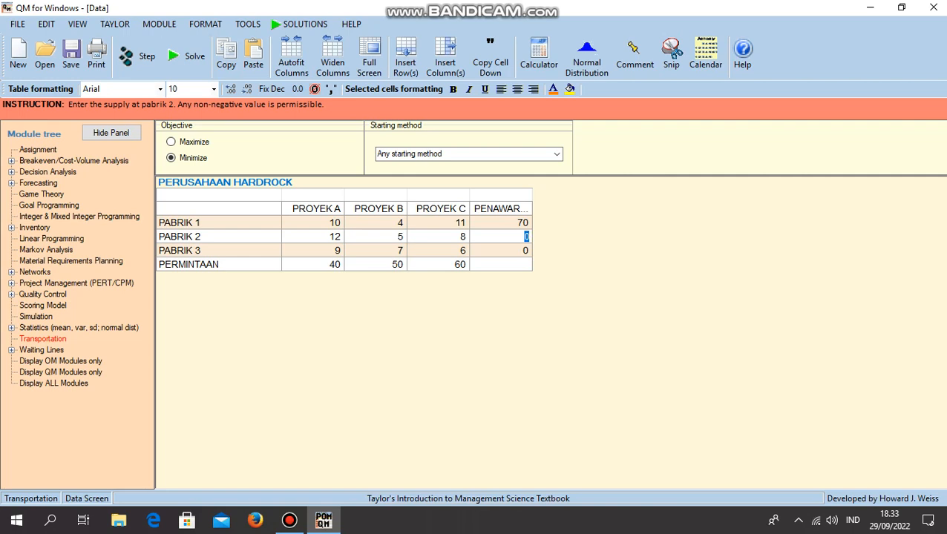
text(50)
key(Return)
text(30)
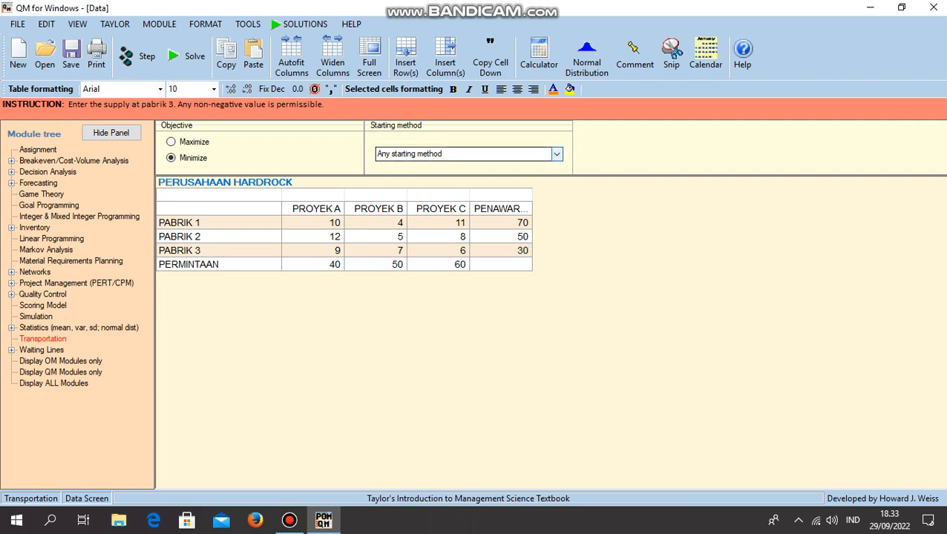
Set the starting method to Vogel's Approximation Method and solve the transportation problem
click(556, 154)
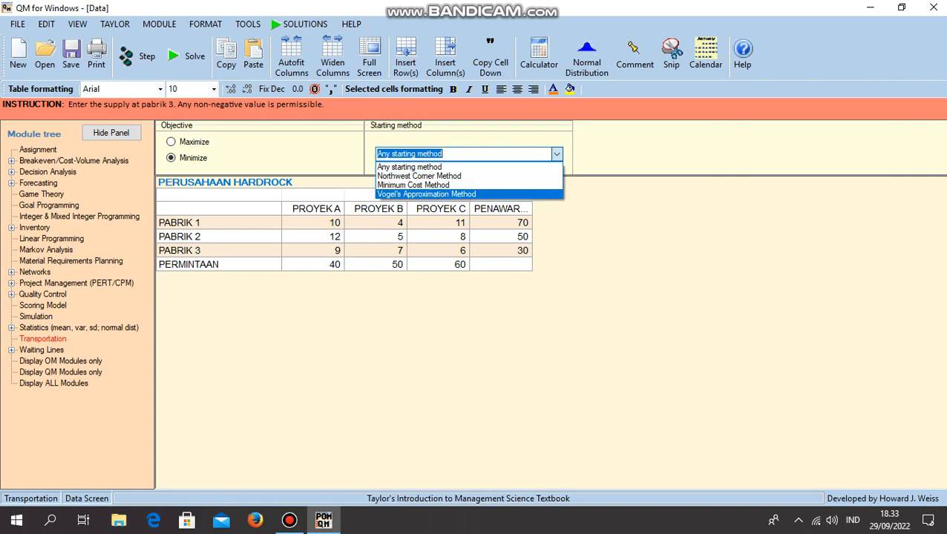
click(427, 194)
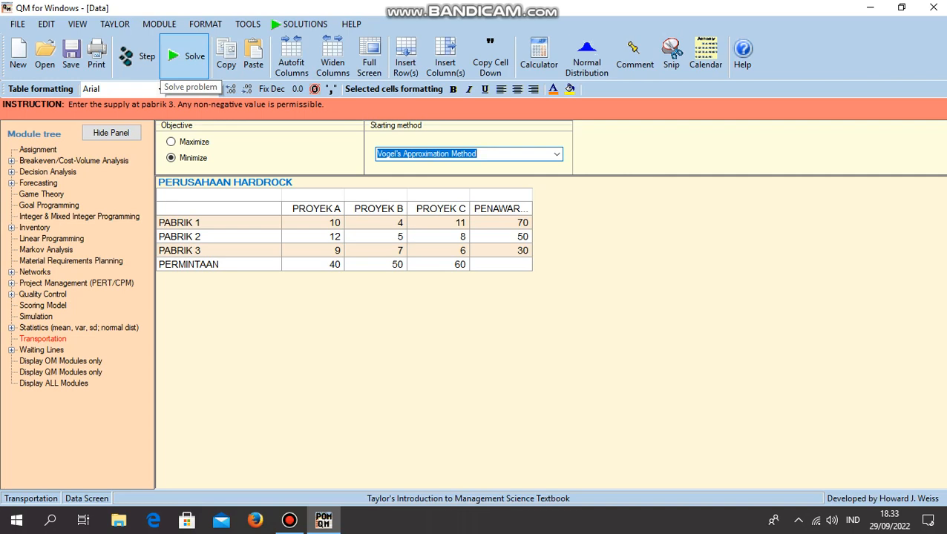
click(169, 71)
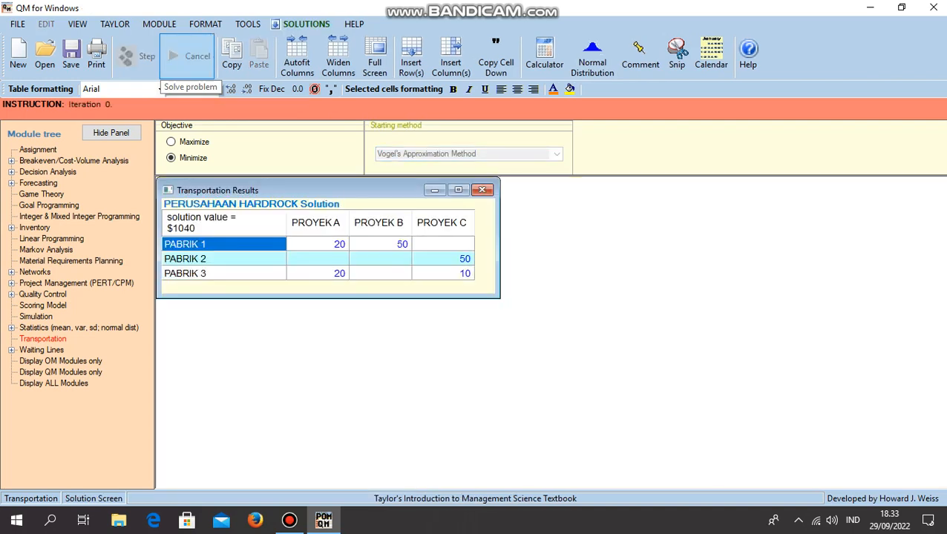
Bring up the Transportation results to examine the shipment allocation and solution value
key(alt+s)
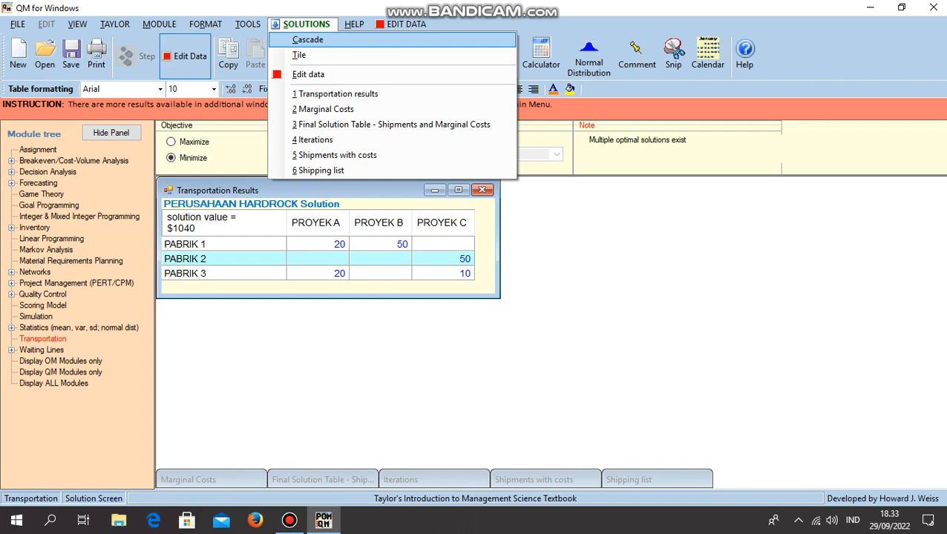
key(Down)
key(Down)
key(Down)
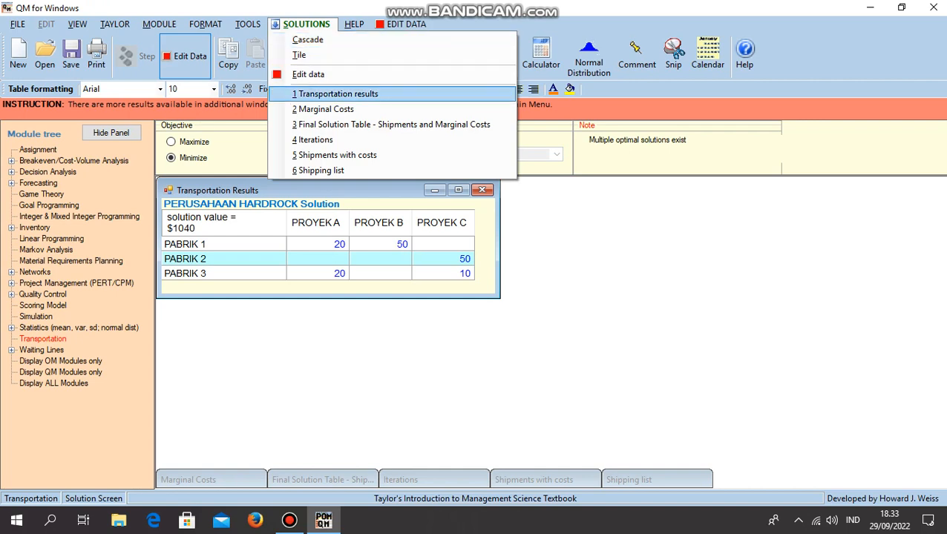
key(Return)
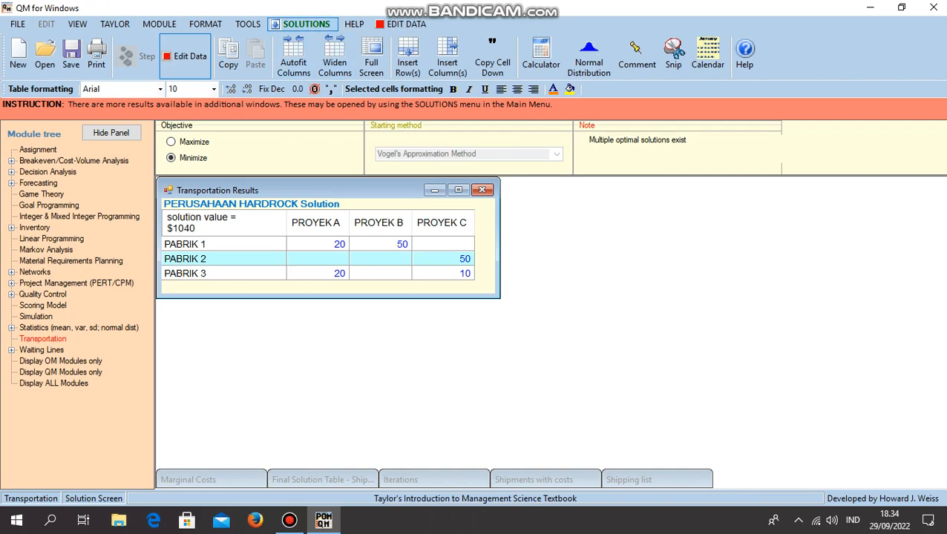
Show the Marginal Costs and the Final Solution Table with shipments and marginal costs for review
click(302, 23)
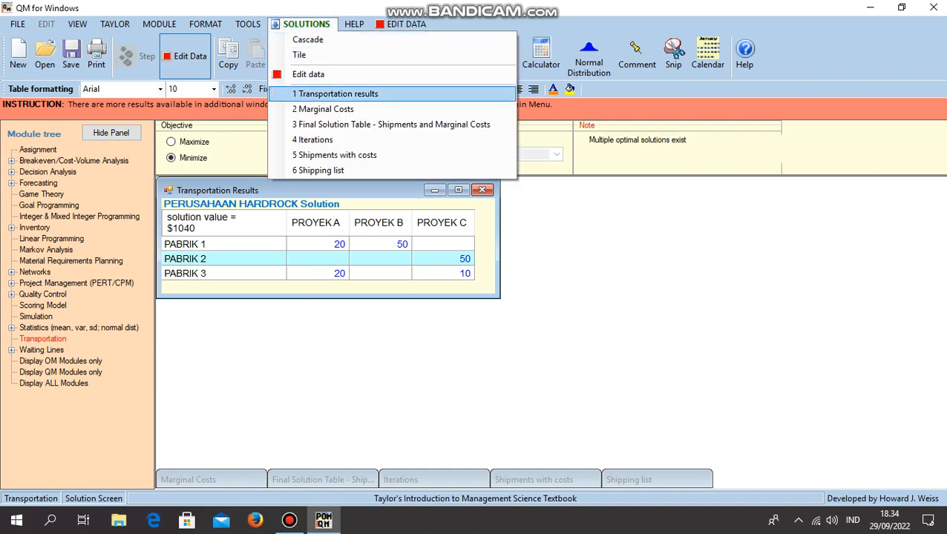
click(323, 109)
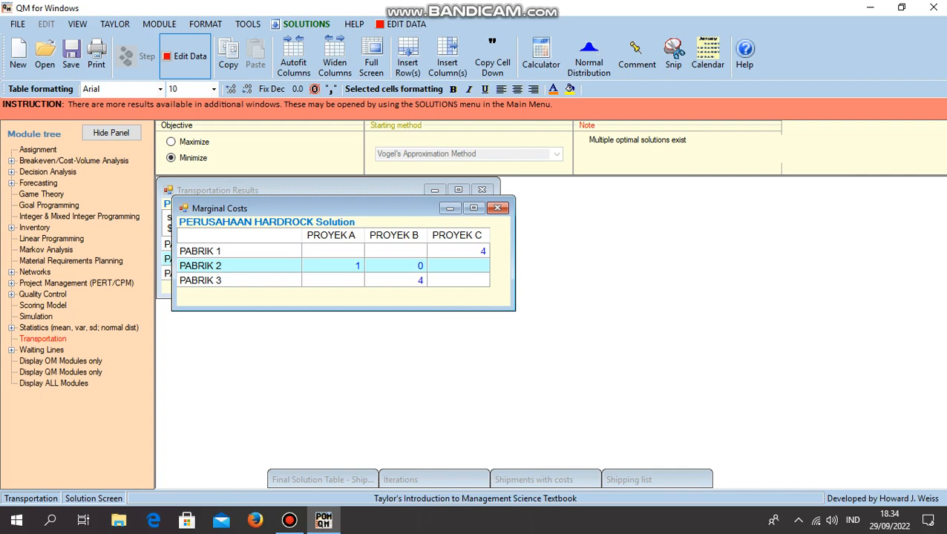
click(306, 24)
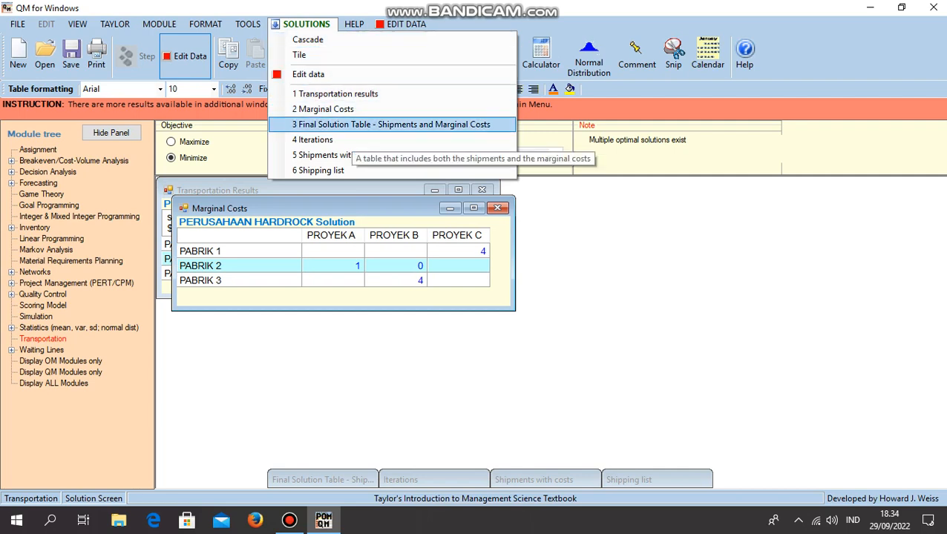
click(355, 125)
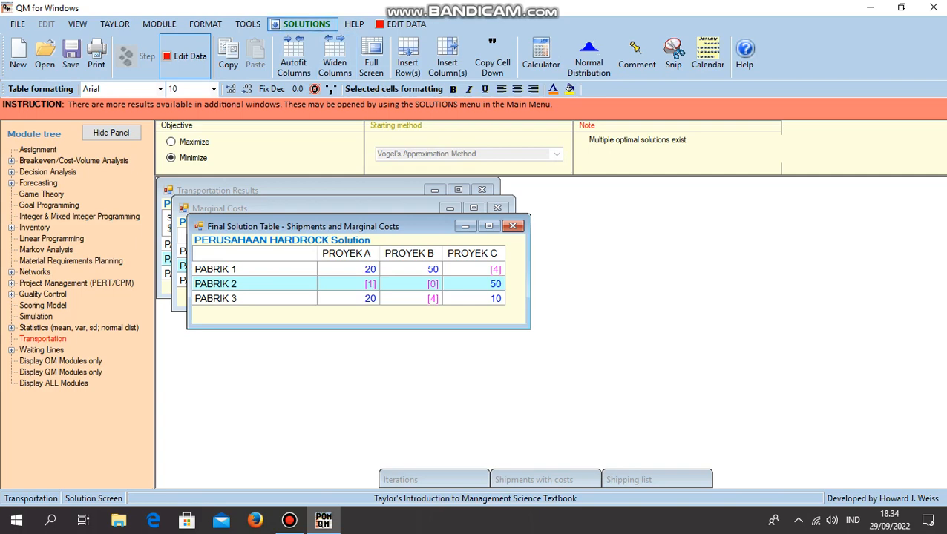
Show the Iterations and the Shipments with costs results for review
click(303, 23)
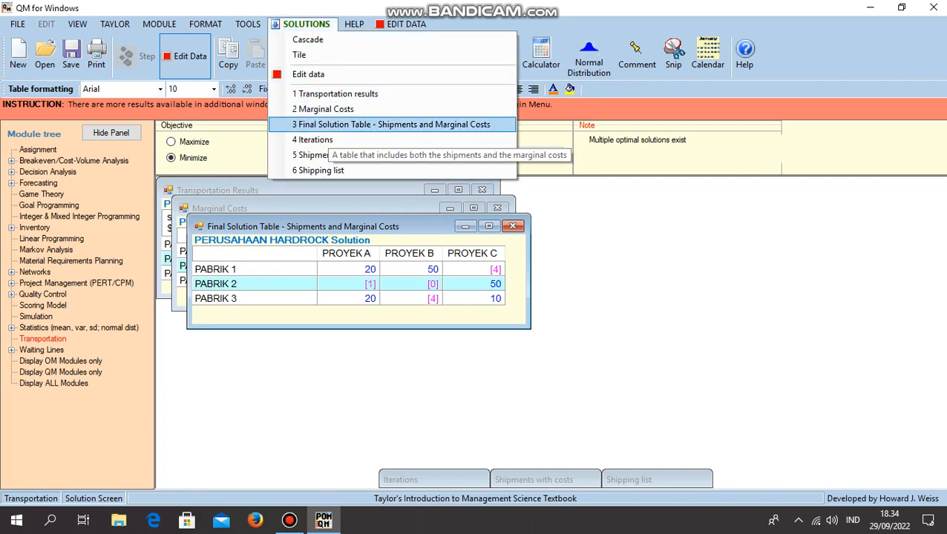
click(326, 139)
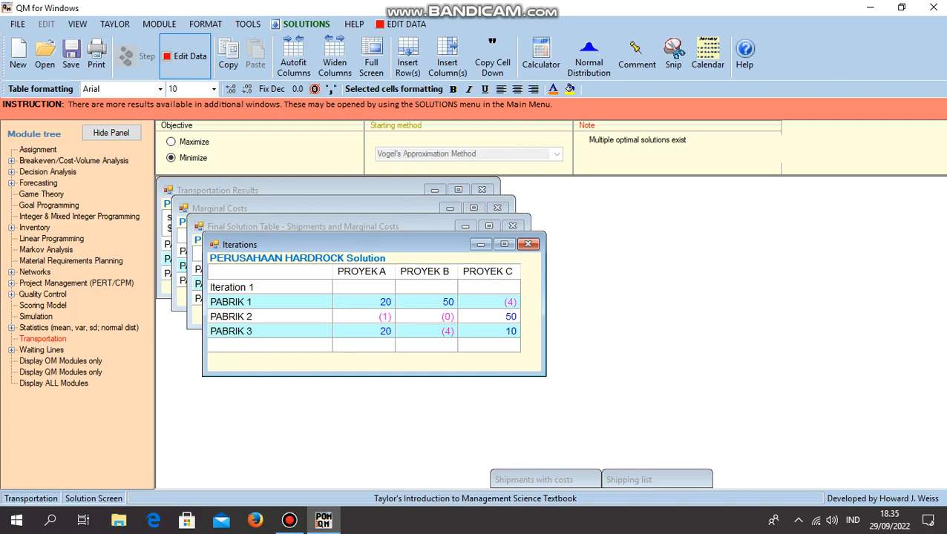
click(301, 23)
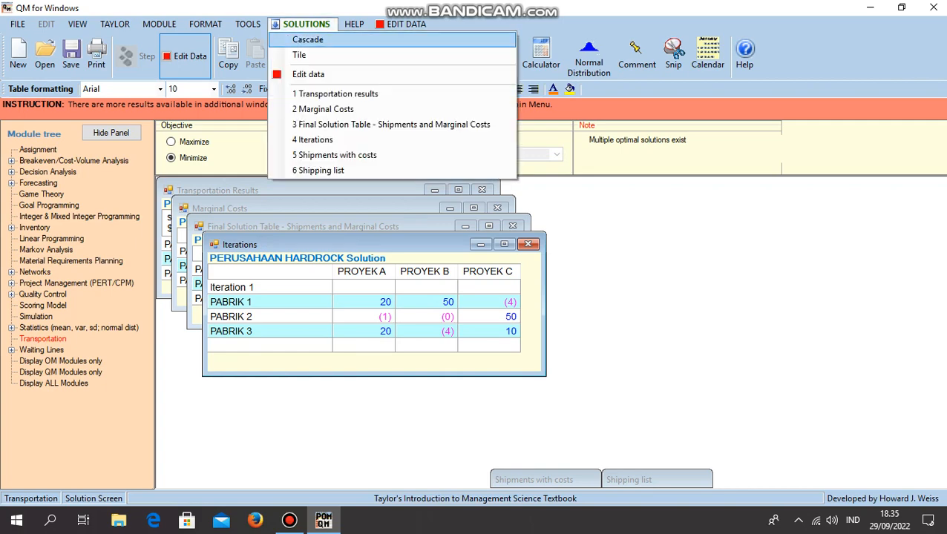
click(334, 155)
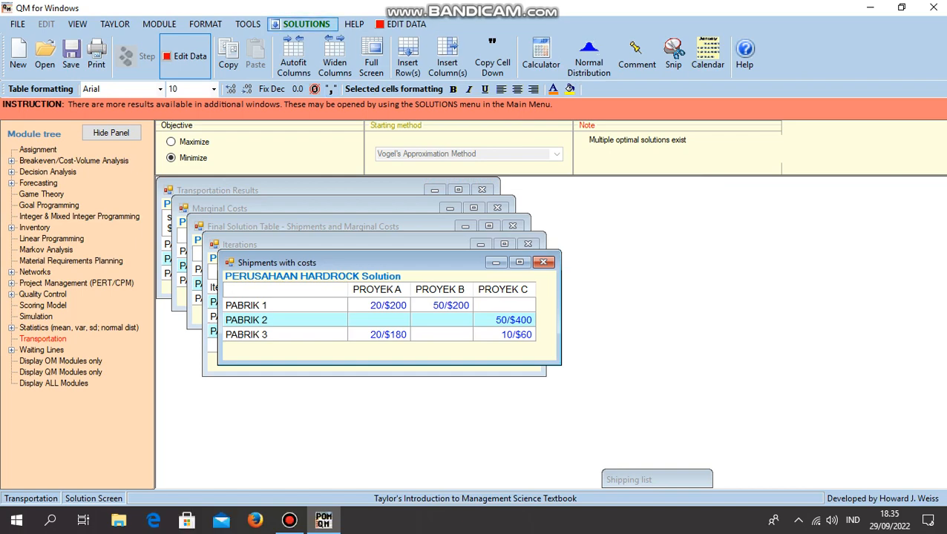
Show the Shipping list and close the Shipments with costs window covering it
click(302, 23)
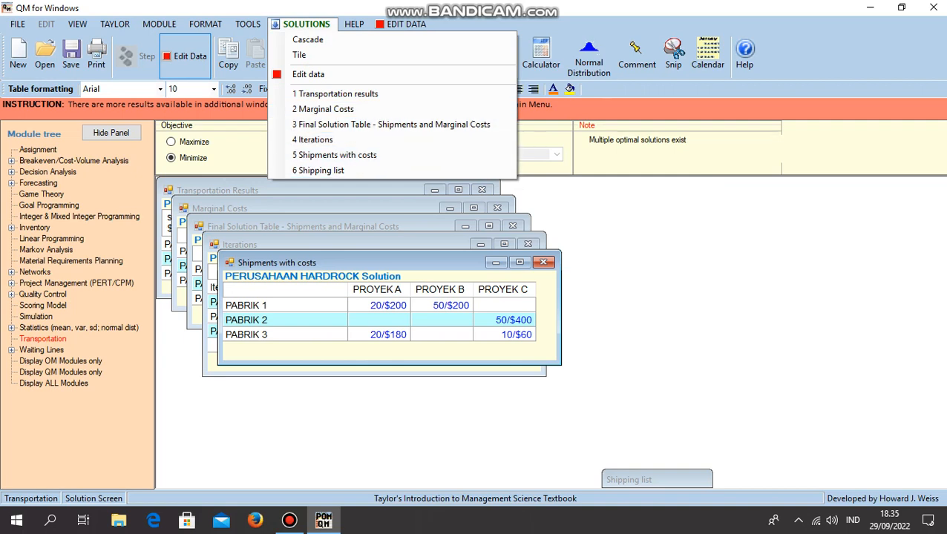
click(319, 170)
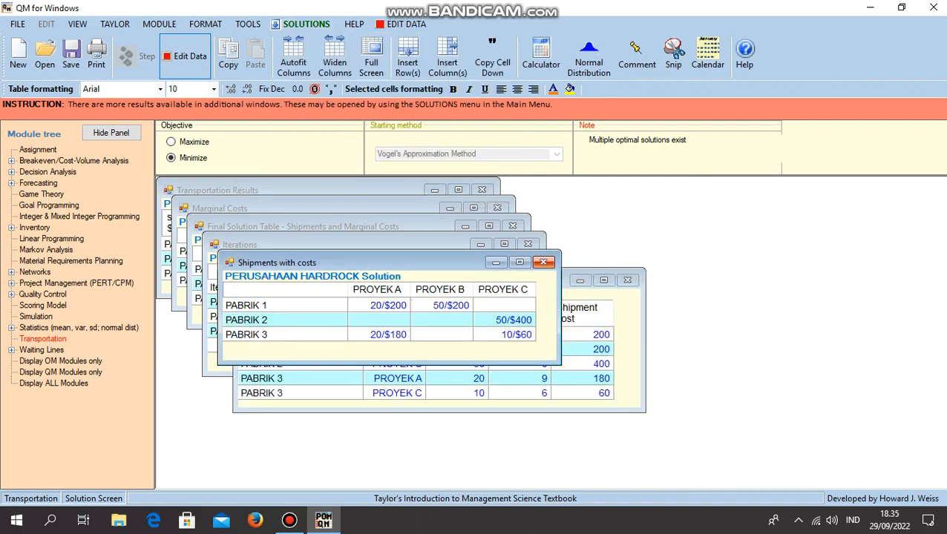
click(543, 262)
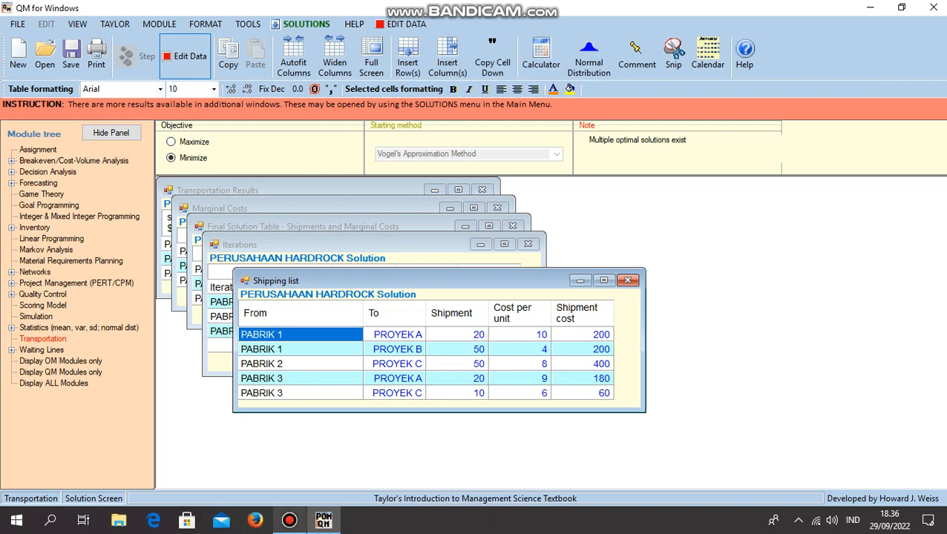
mouse_move(289, 520)
click(289, 454)
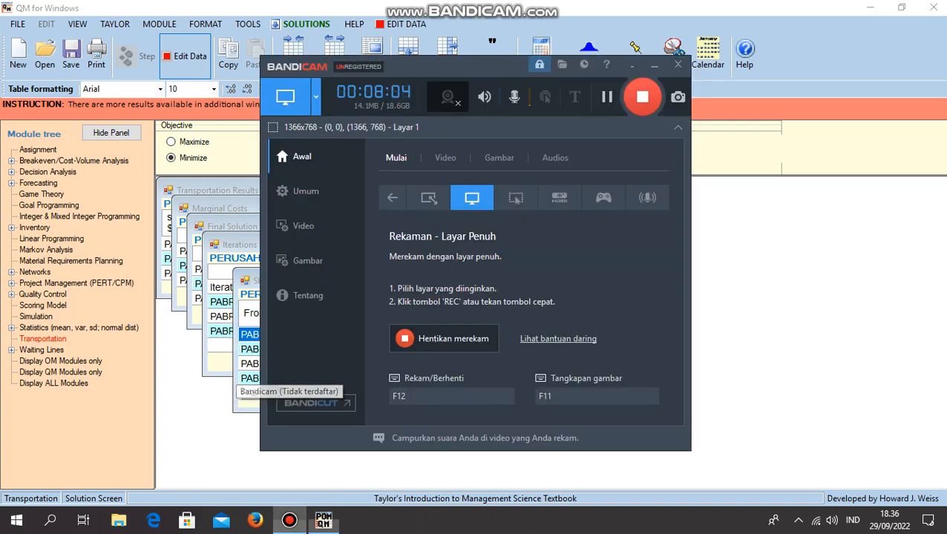